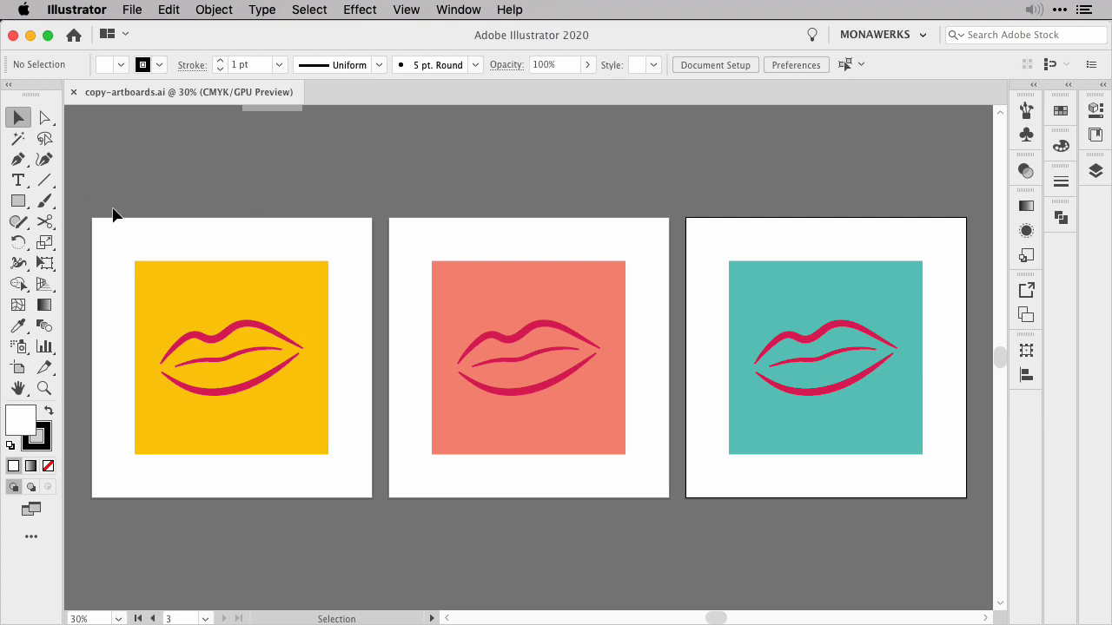
- Select all the coloured squares and lip shapes and copy them
drag(128, 231, 948, 533)
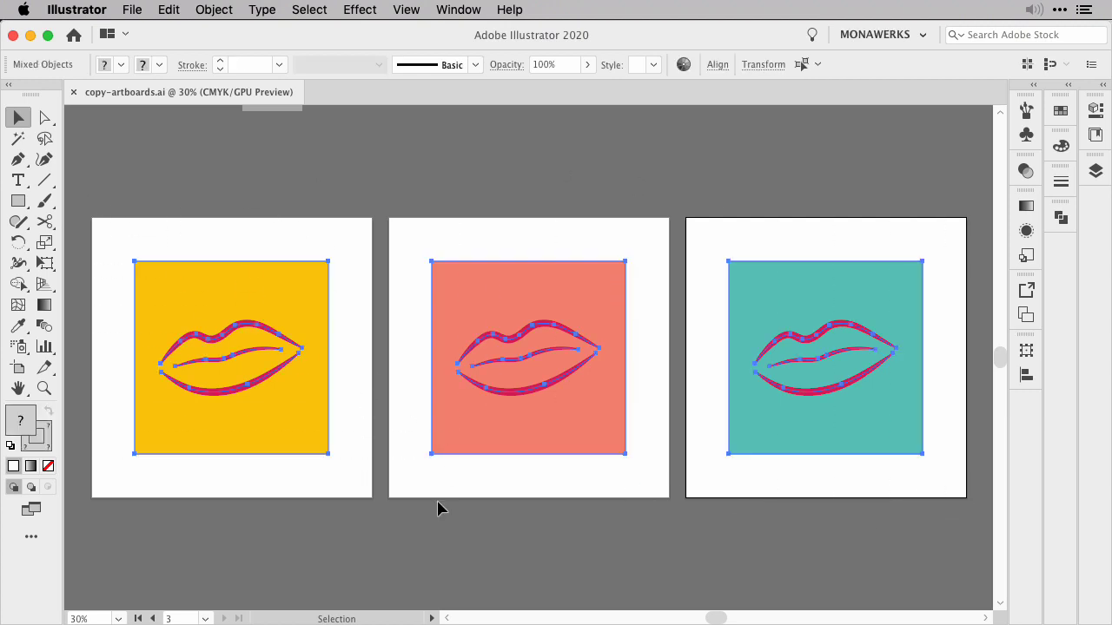
click(170, 9)
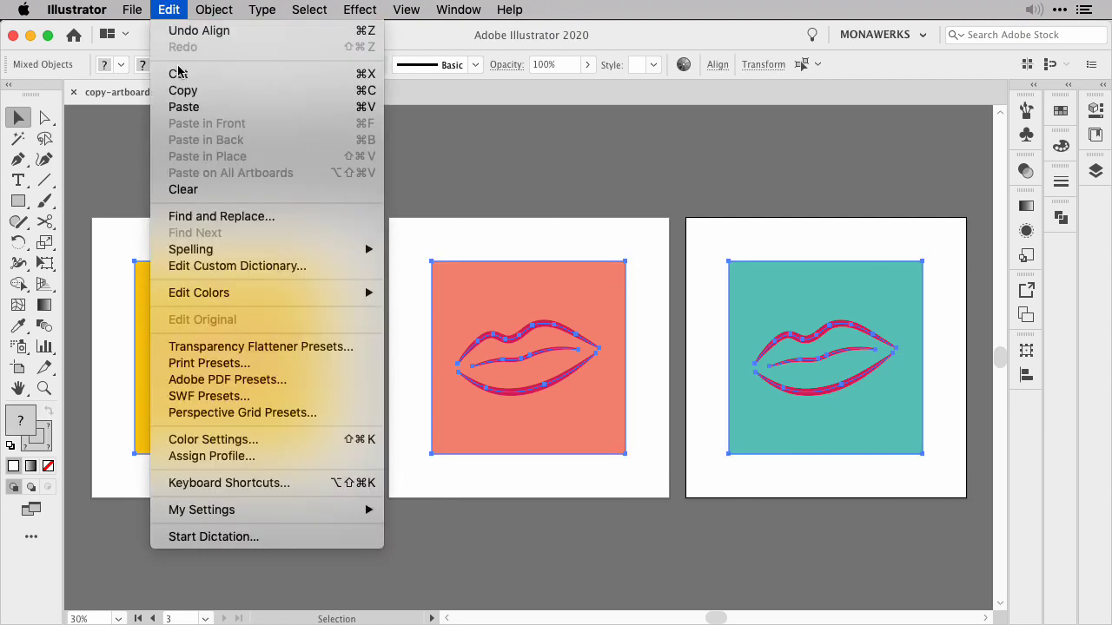
click(185, 90)
- Create a new blank document and zoom out on it
click(132, 9)
click(152, 30)
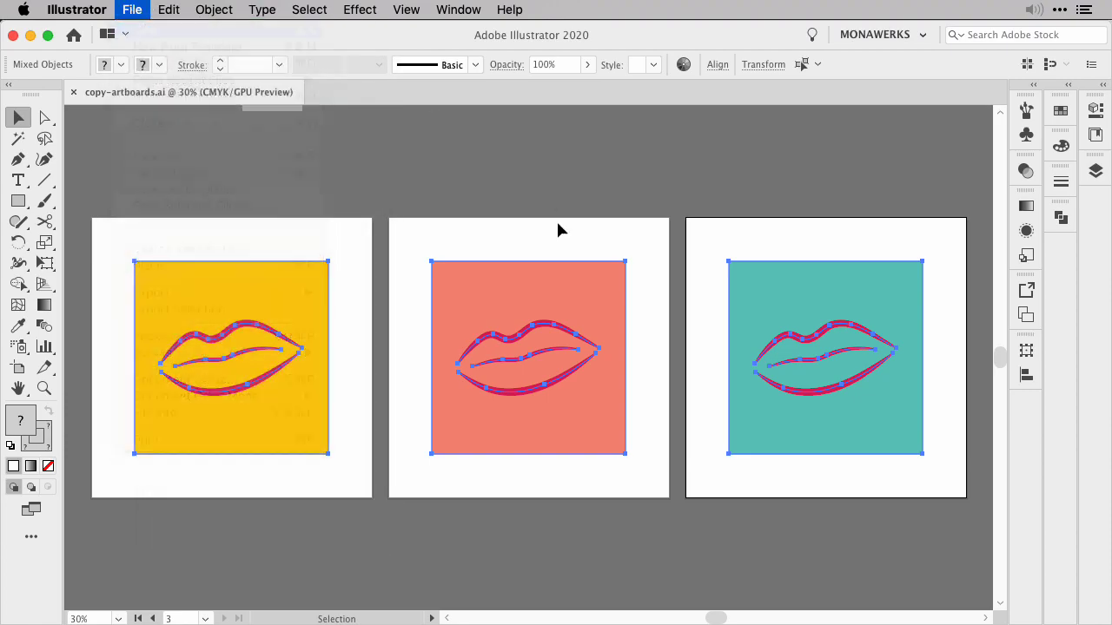
click(1064, 596)
key(super+minus)
key(super+minus)
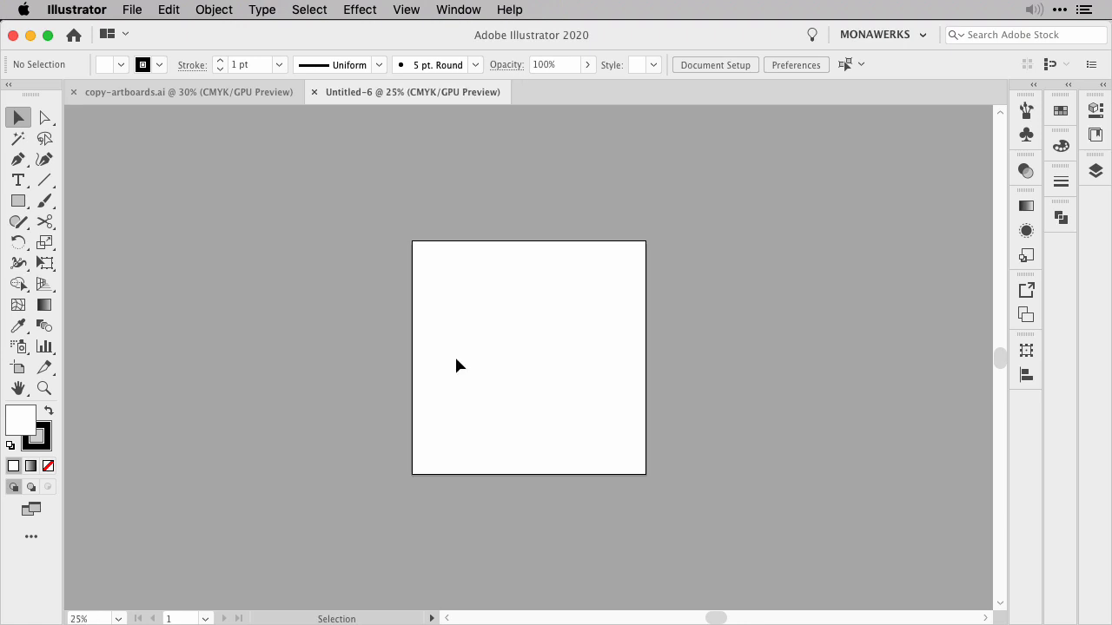
scroll(454, 356, right, 5)
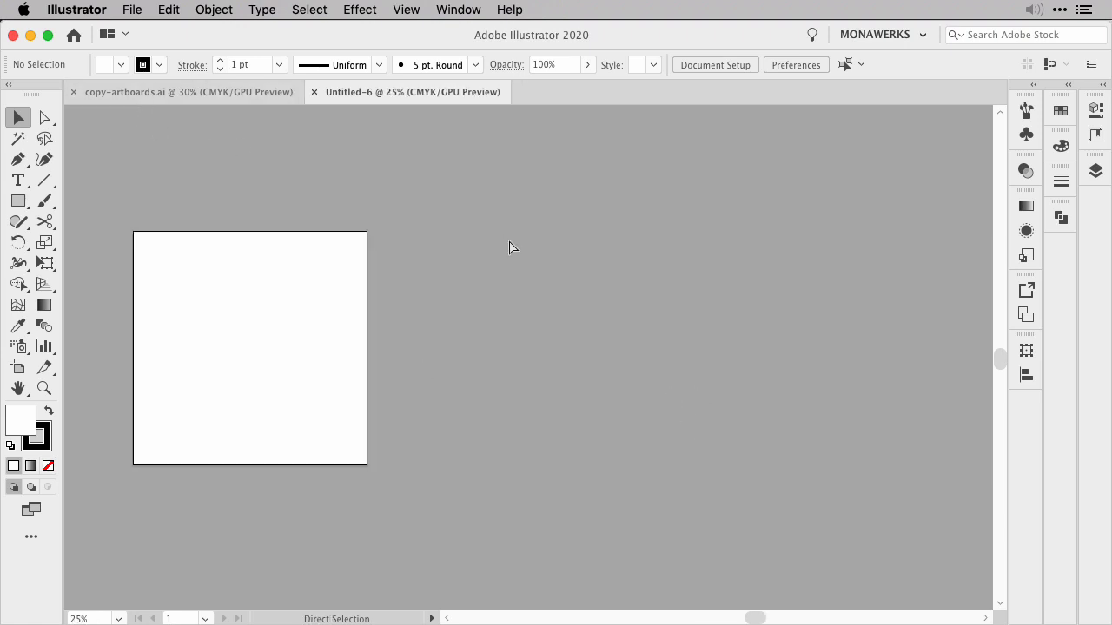
- Paste the lip artwork into the new document, then undo the paste
key(super+v)
click(486, 526)
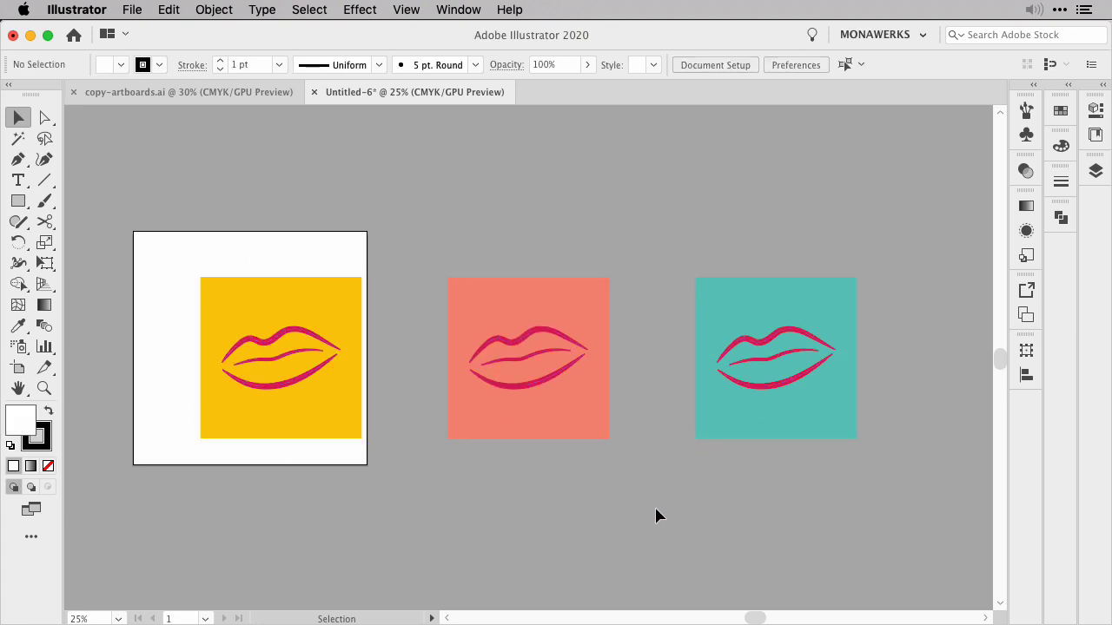
key(super+z)
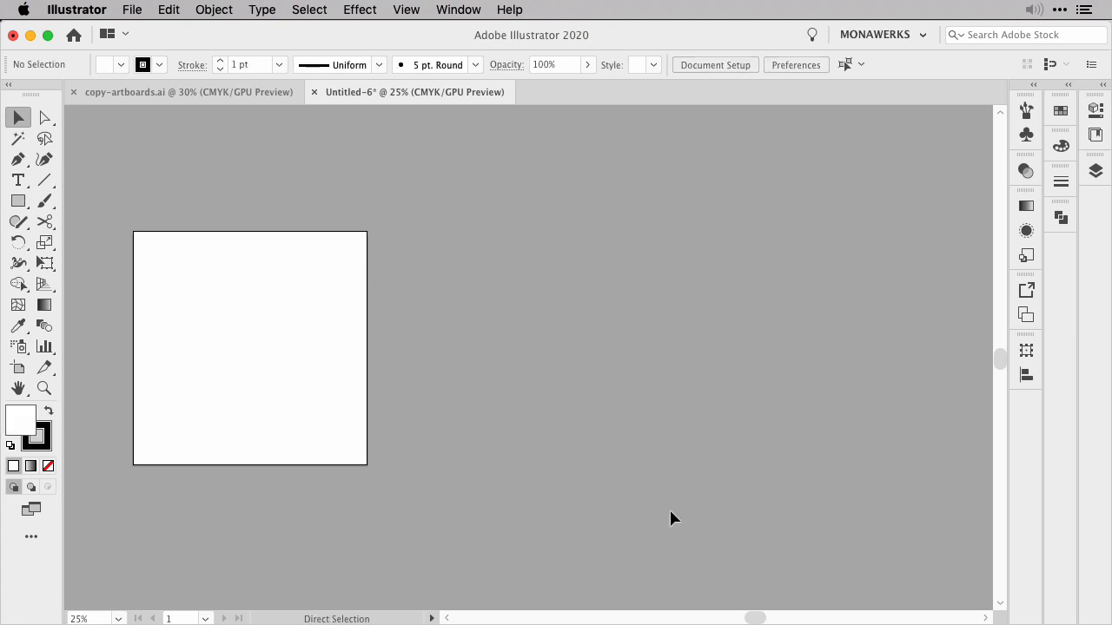
- Back in copy-artboards.ai, marquee-select all three lip artboards with the Artboard tool
key(ctrl+Tab)
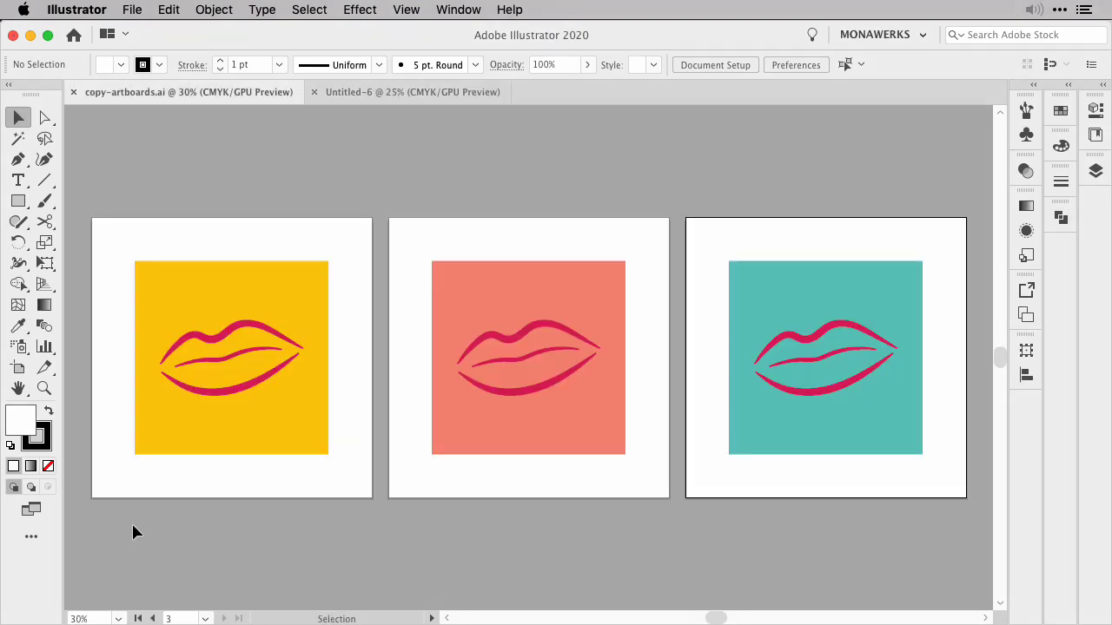
click(19, 370)
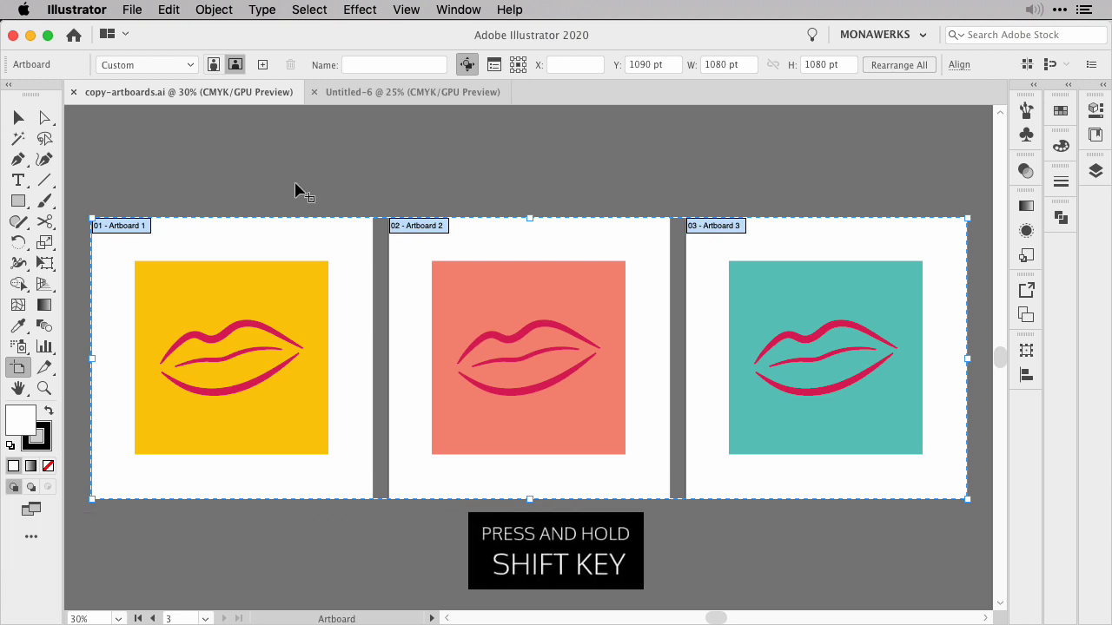
drag(77, 185, 966, 525)
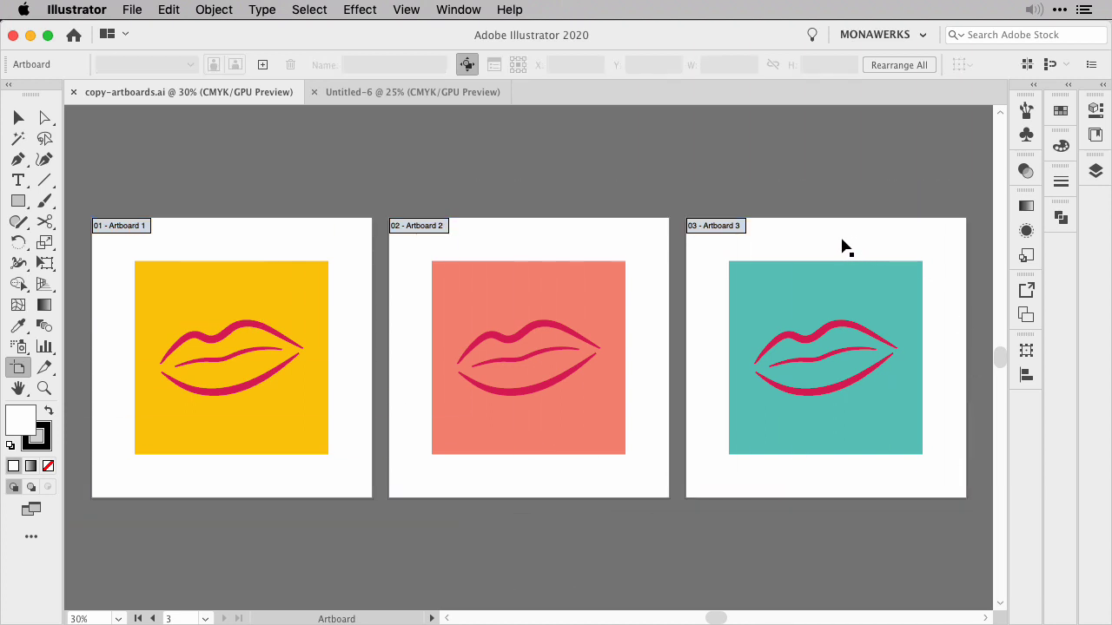
shift+click(712, 228)
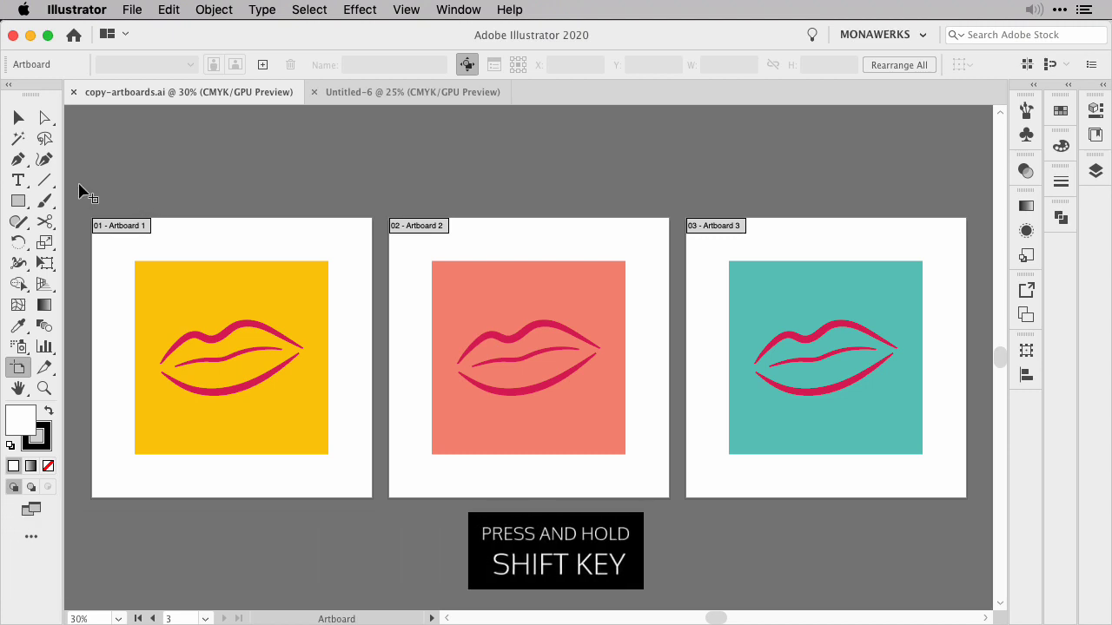
drag(78, 185, 969, 526)
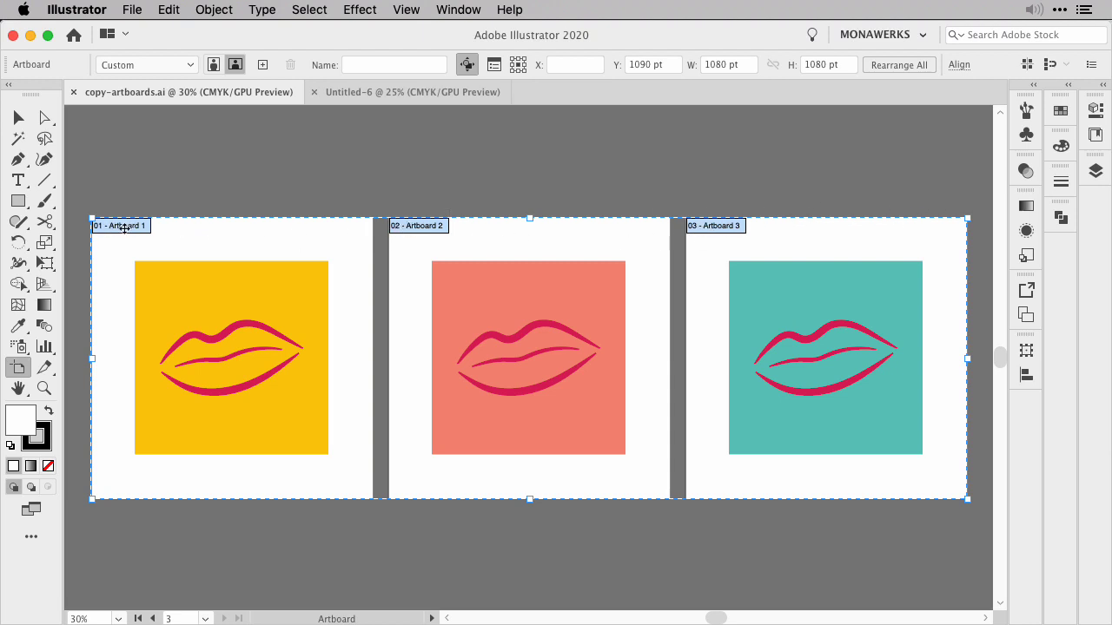
- Copy the three selected lip artboards together with their artwork
click(167, 10)
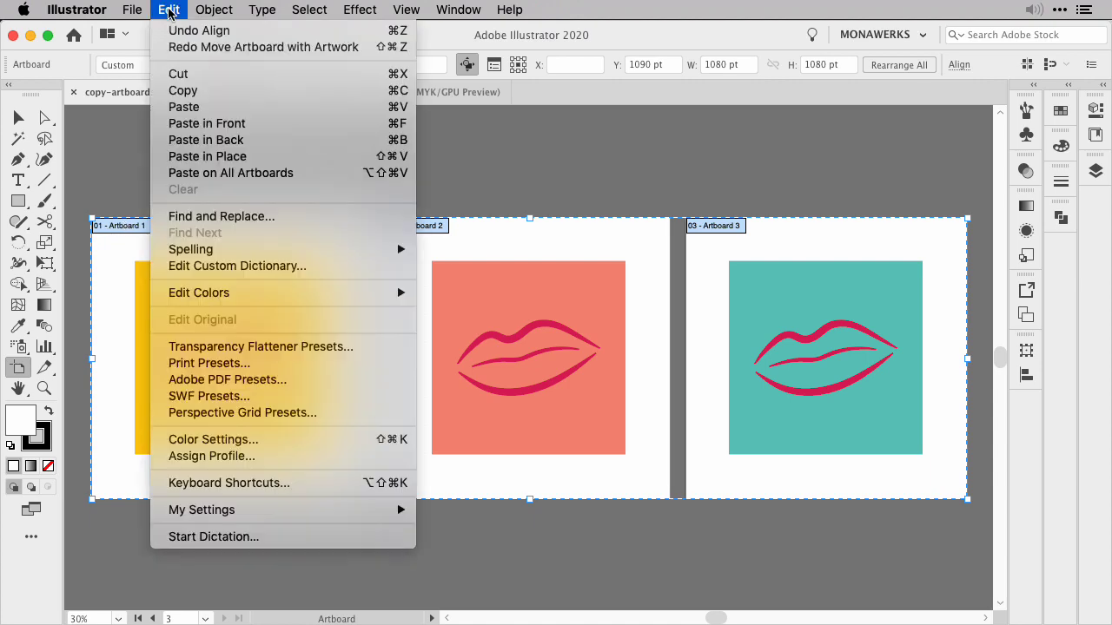
click(184, 91)
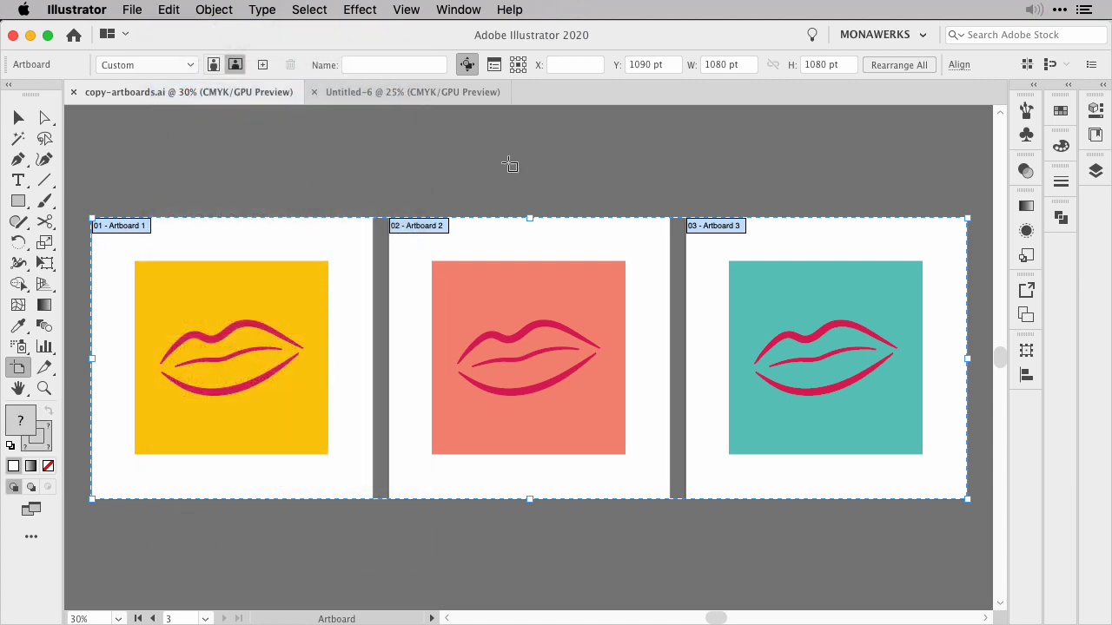
click(413, 94)
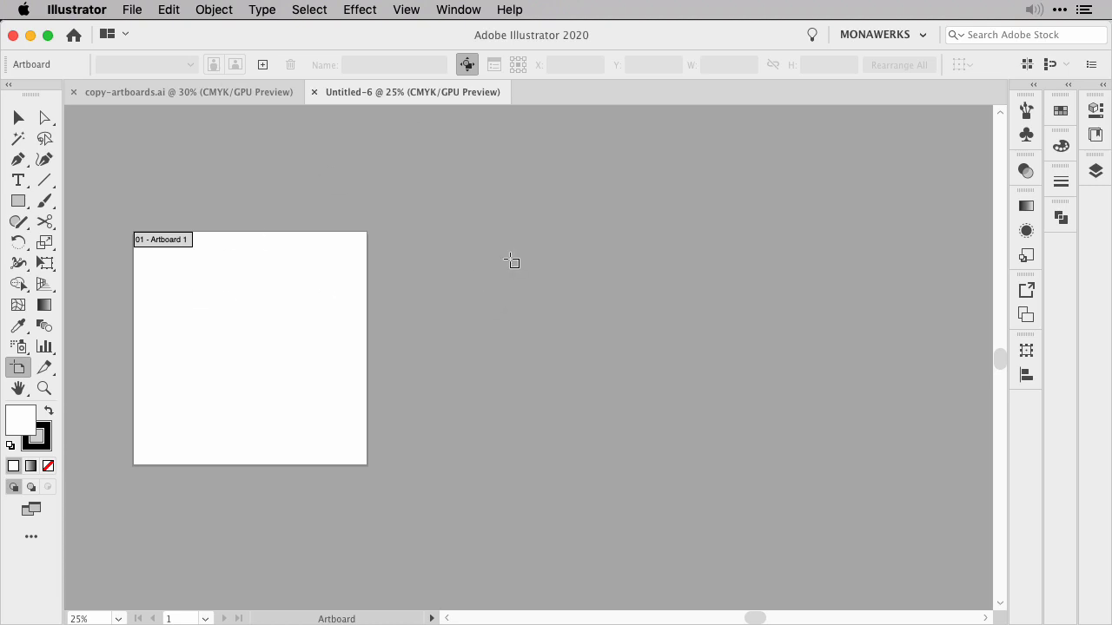
- Paste the artboards into Untitled-6 and return to copy-artboards.ai
click(168, 10)
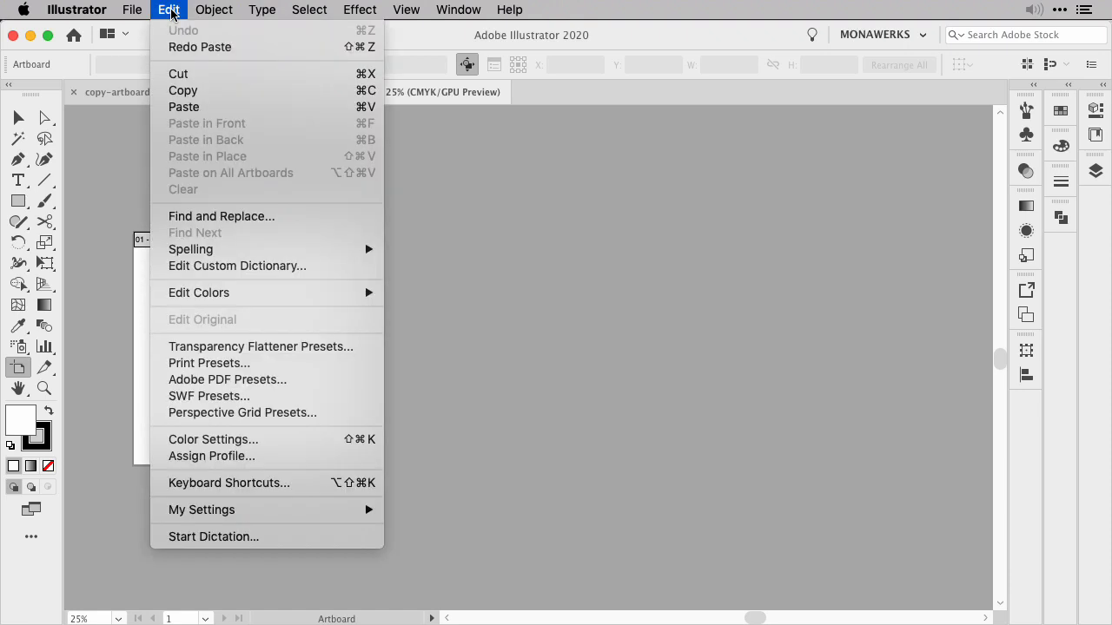
click(198, 106)
key(v)
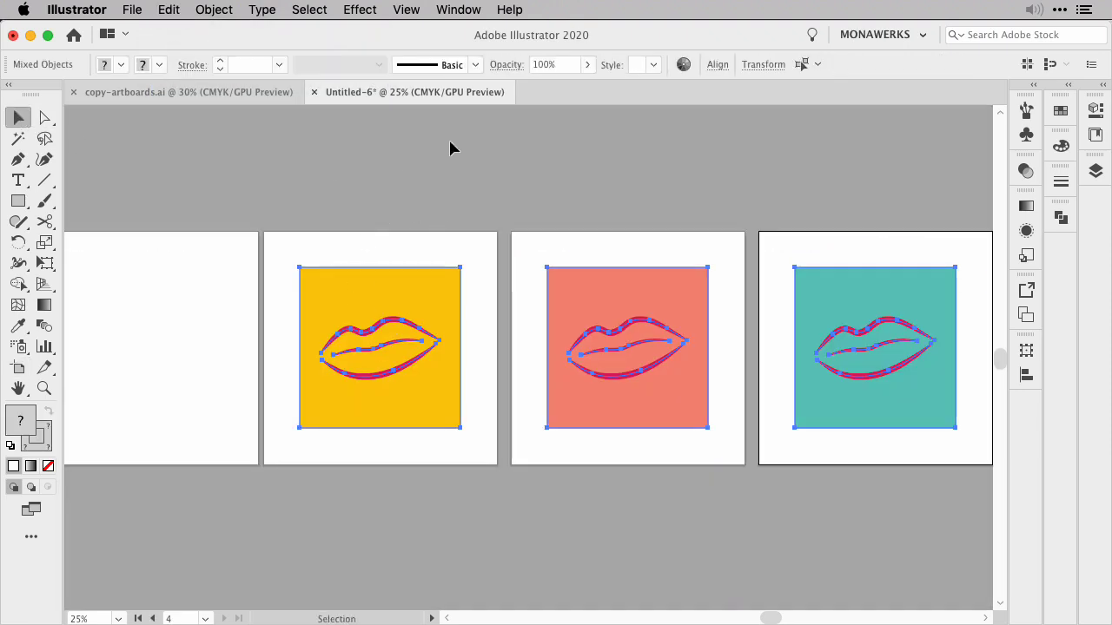
key(ctrl+Tab)
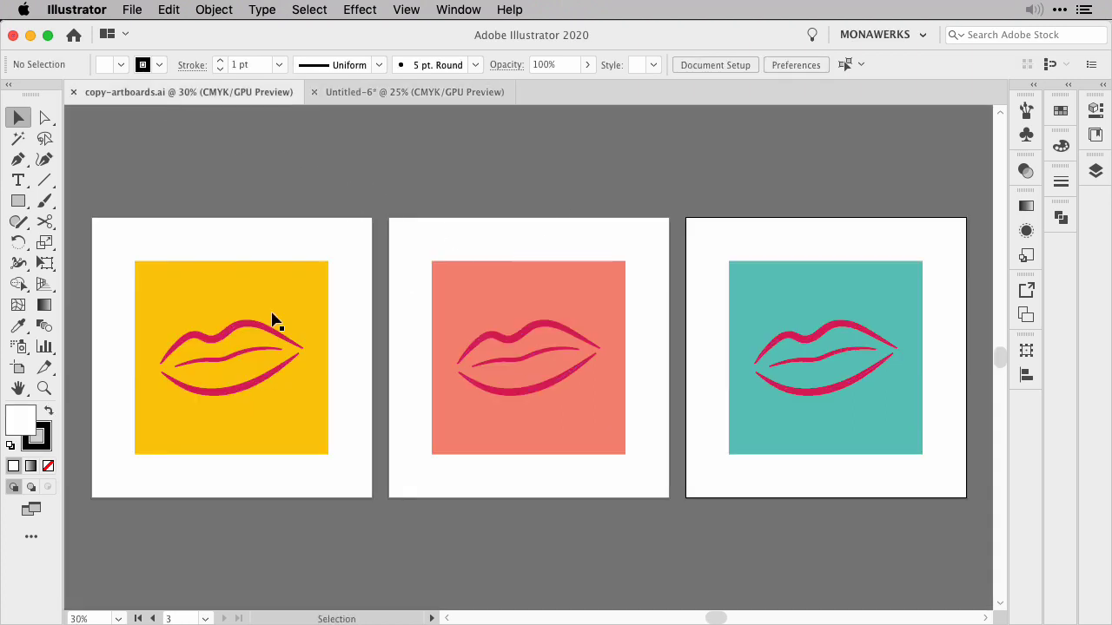
- With the Artboard tool active, copy the selected lip artboards again
click(18, 368)
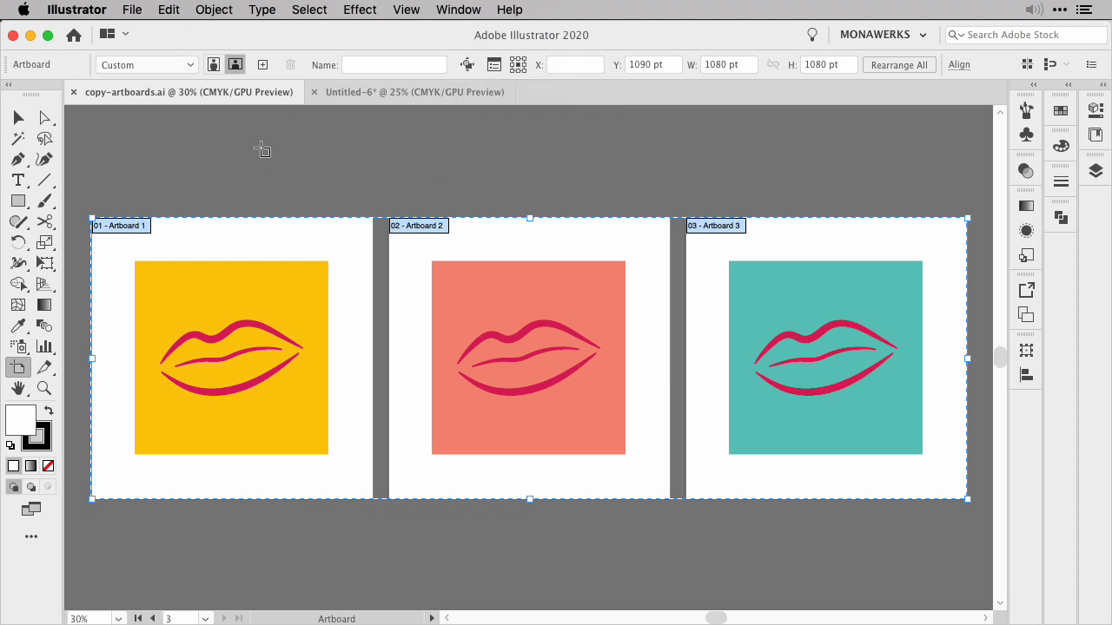
click(169, 10)
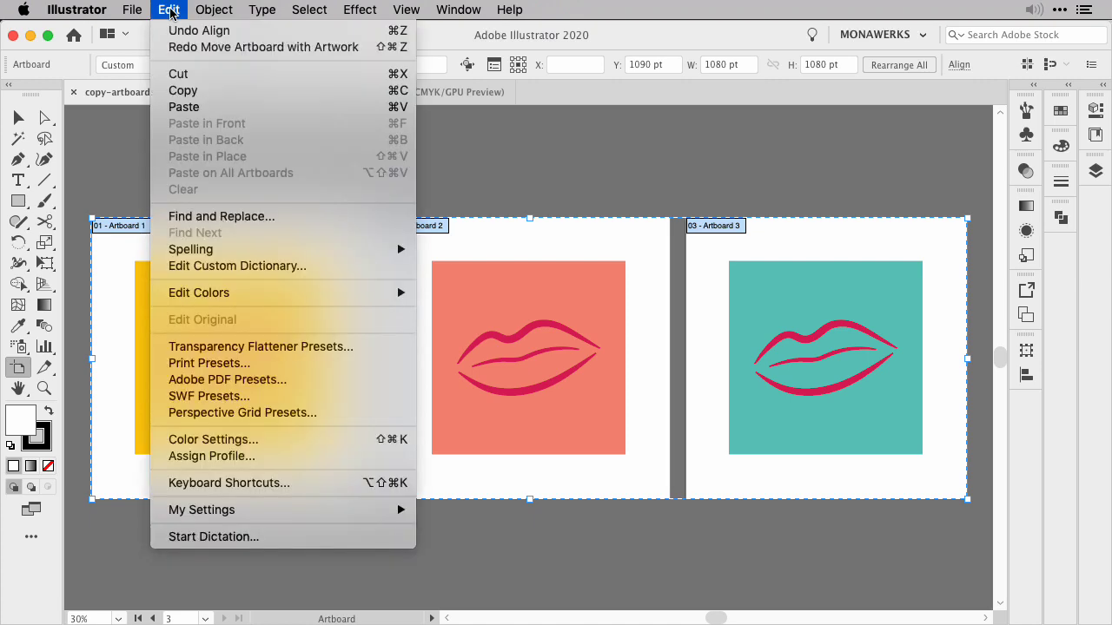
click(199, 92)
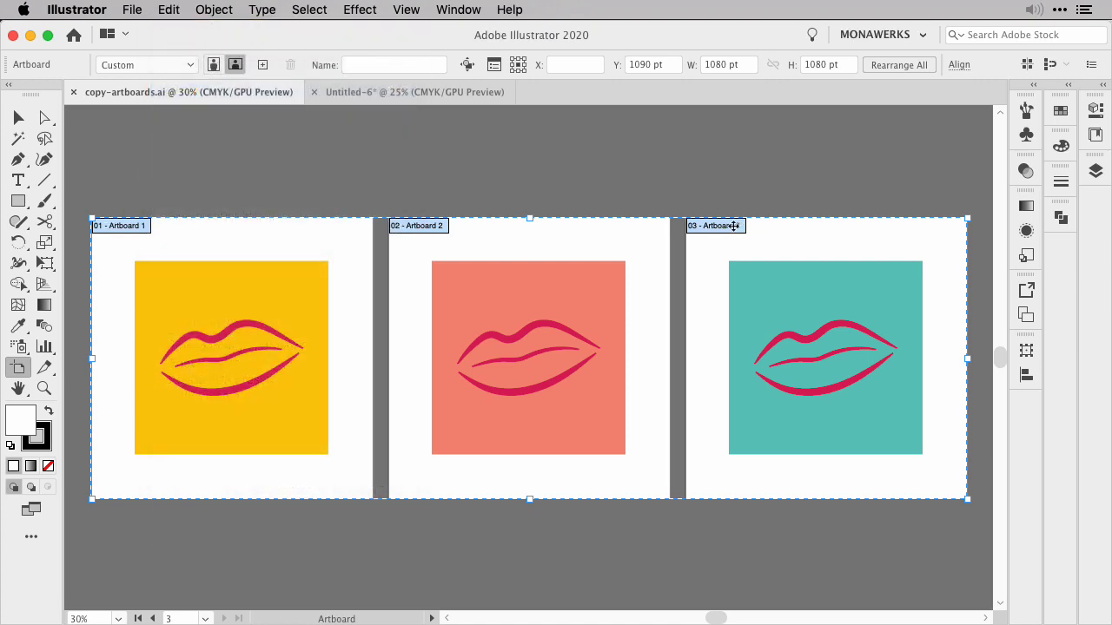
- Paste the artboards and artwork into Untitled-6, then return to copy-artboards.ai
click(389, 95)
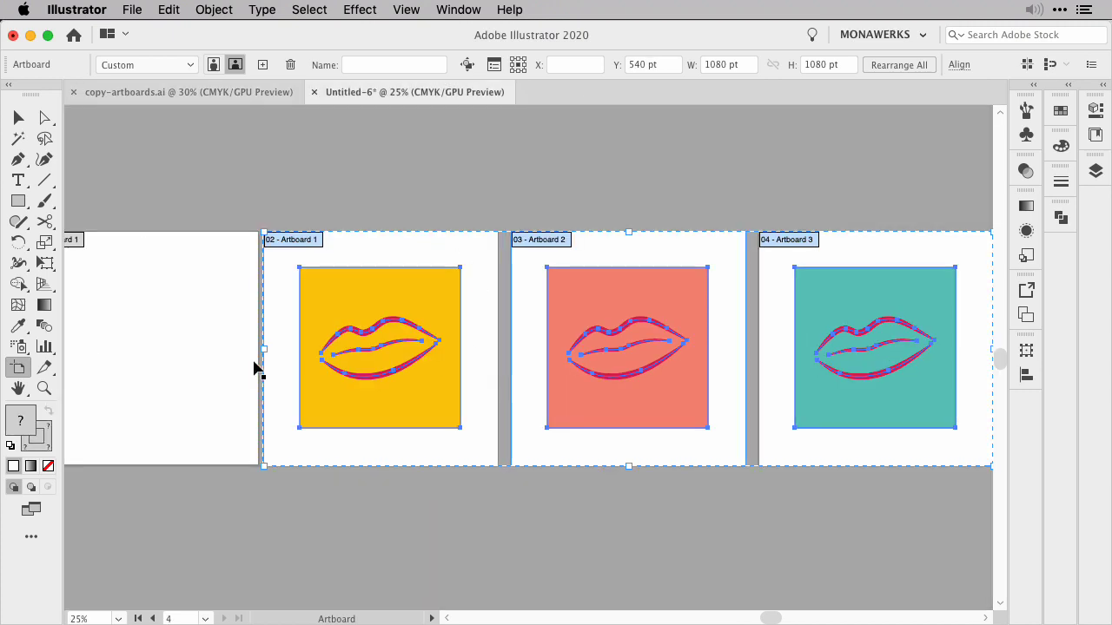
key(super+minus)
scroll(405, 427, down, 5)
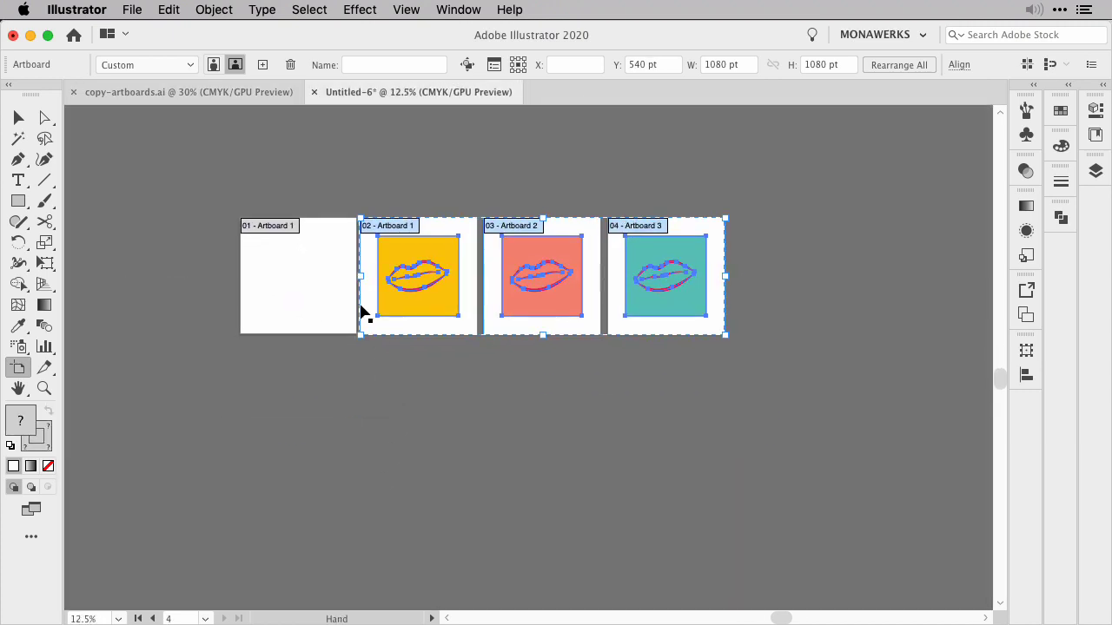
click(163, 11)
click(183, 107)
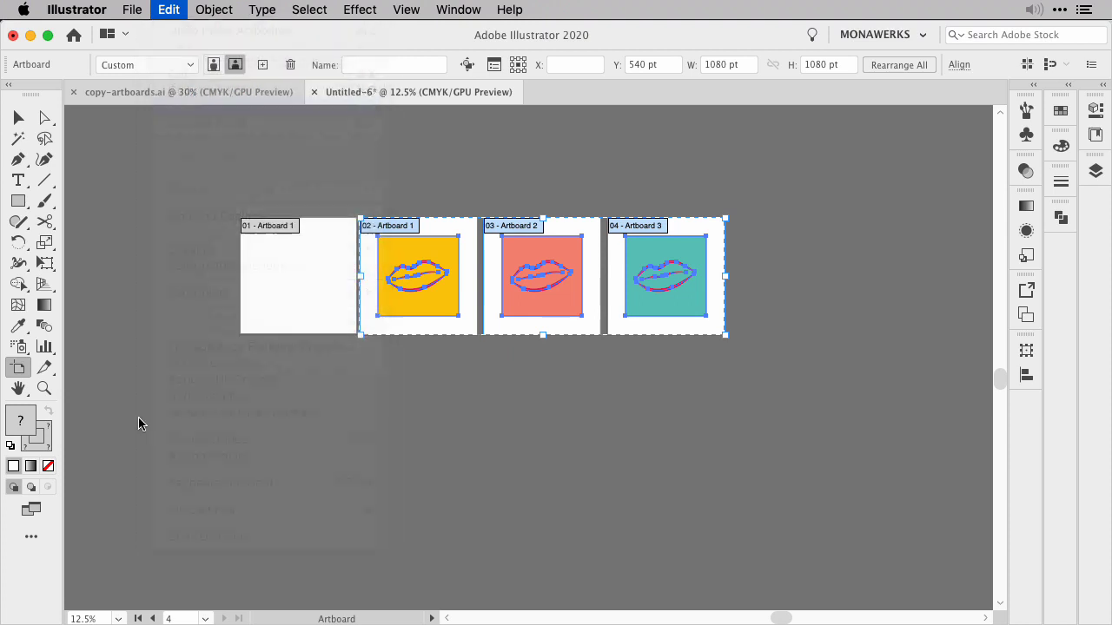
key(v)
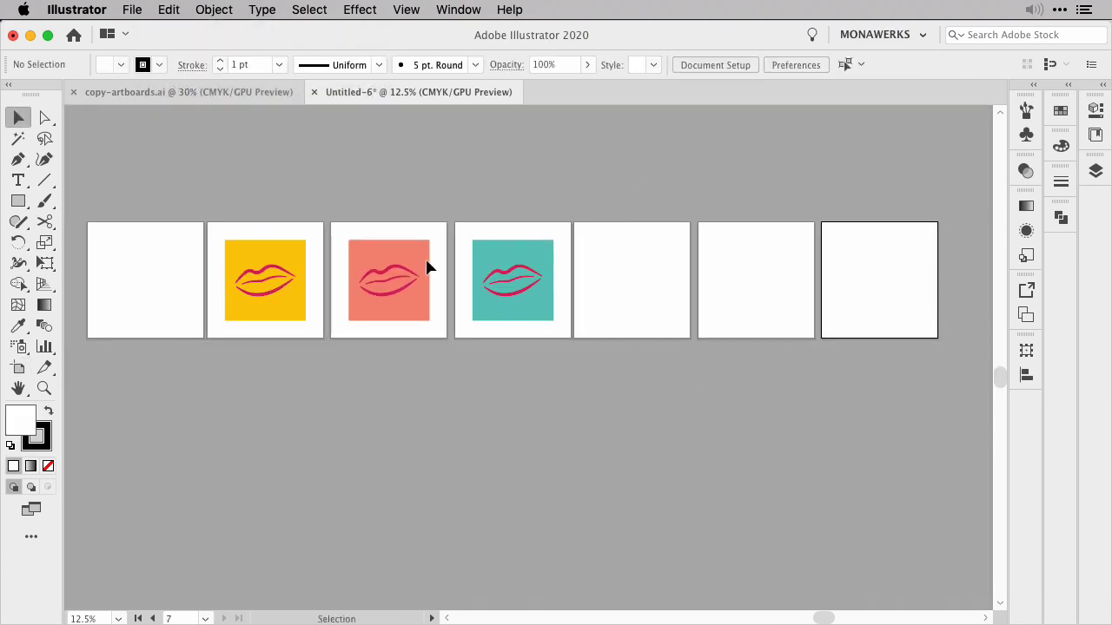
click(229, 90)
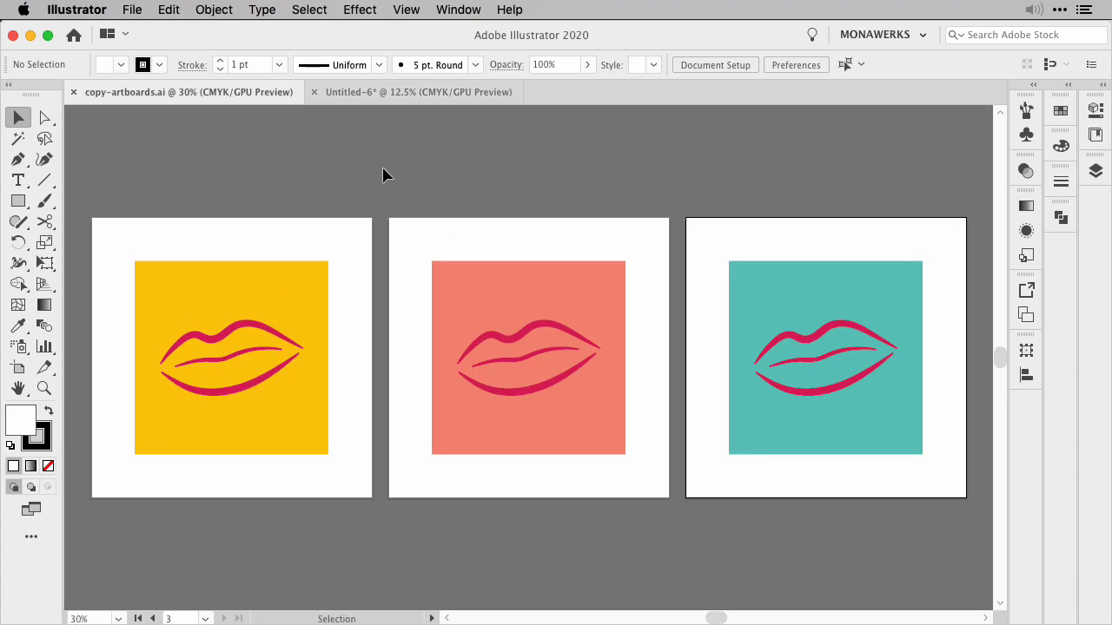
- Select all three artboards, toggle Move/Copy Artwork with Artboard, then exit artboard editing
click(16, 367)
key(super+a)
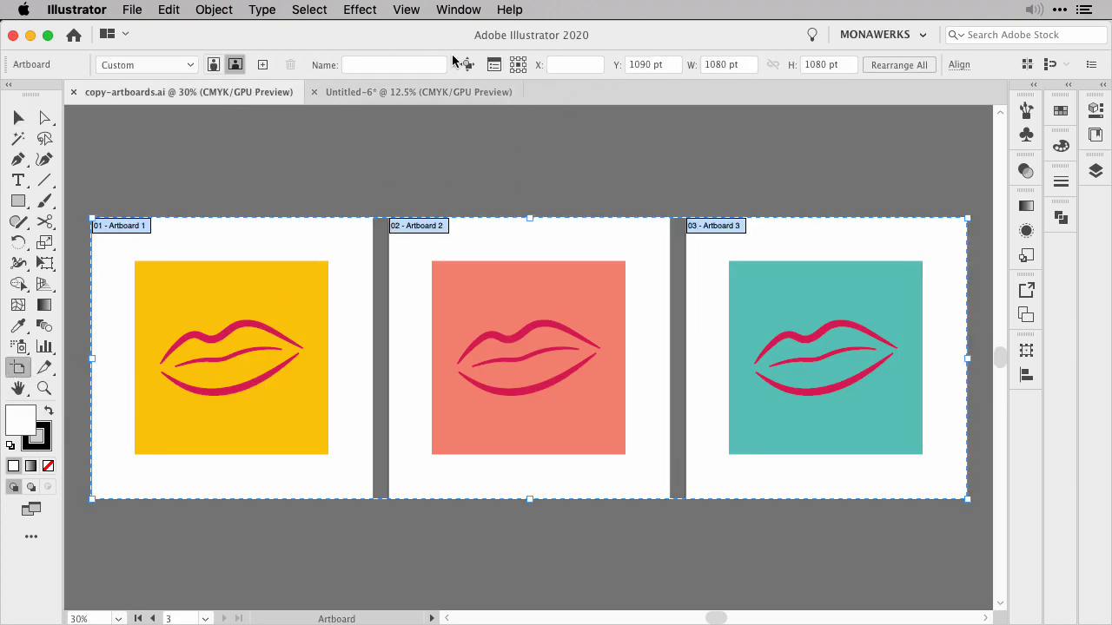
click(467, 64)
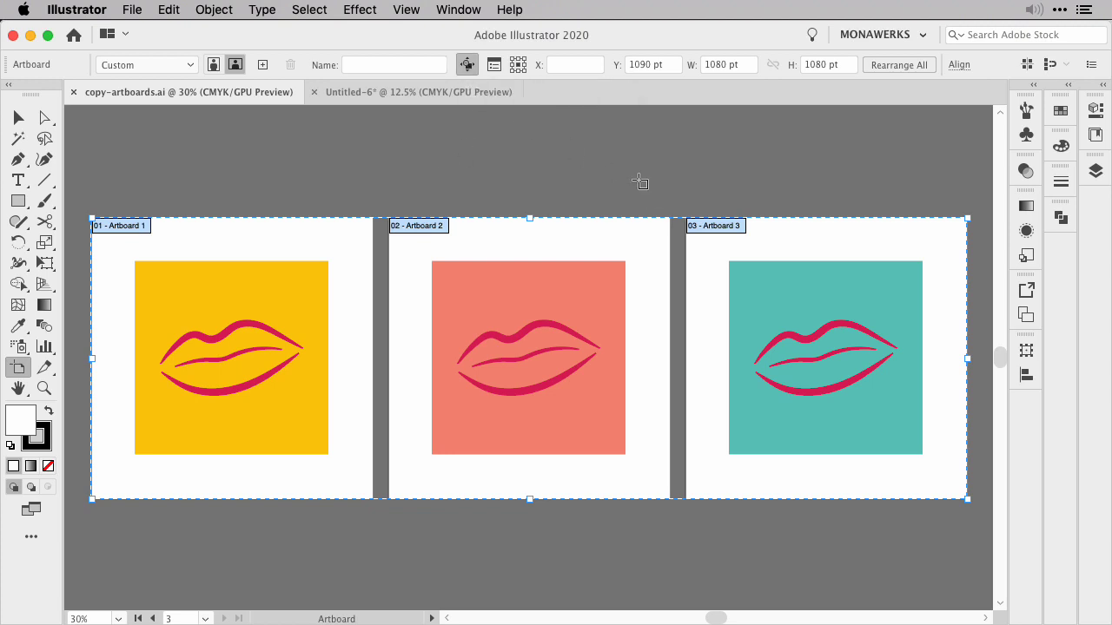
key(Escape)
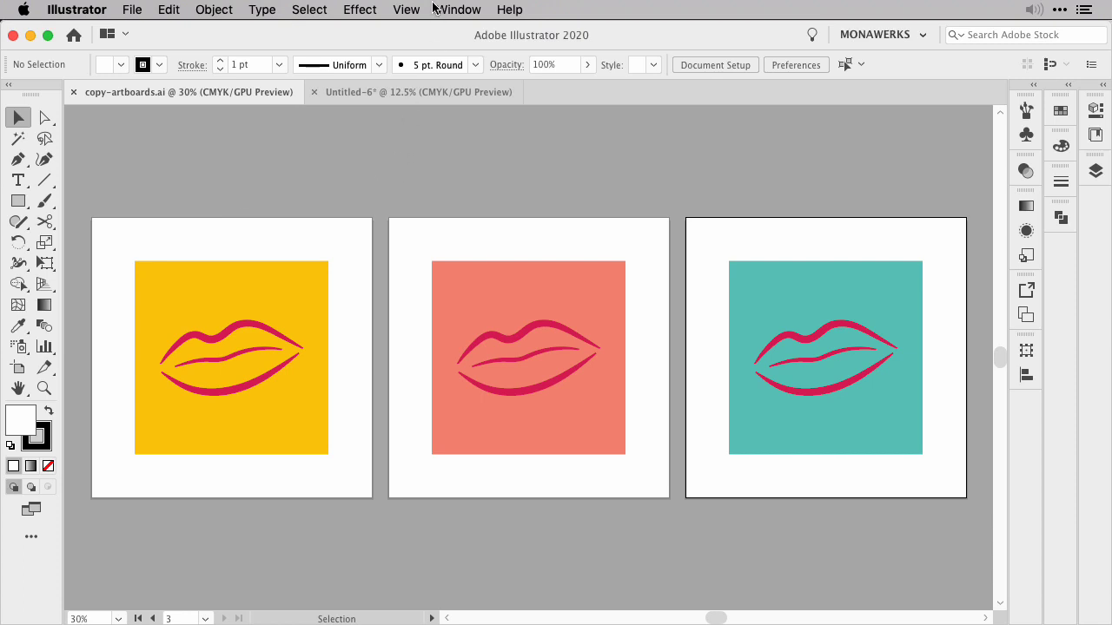
- Show the rulers and set the ruler units to pixels
click(405, 10)
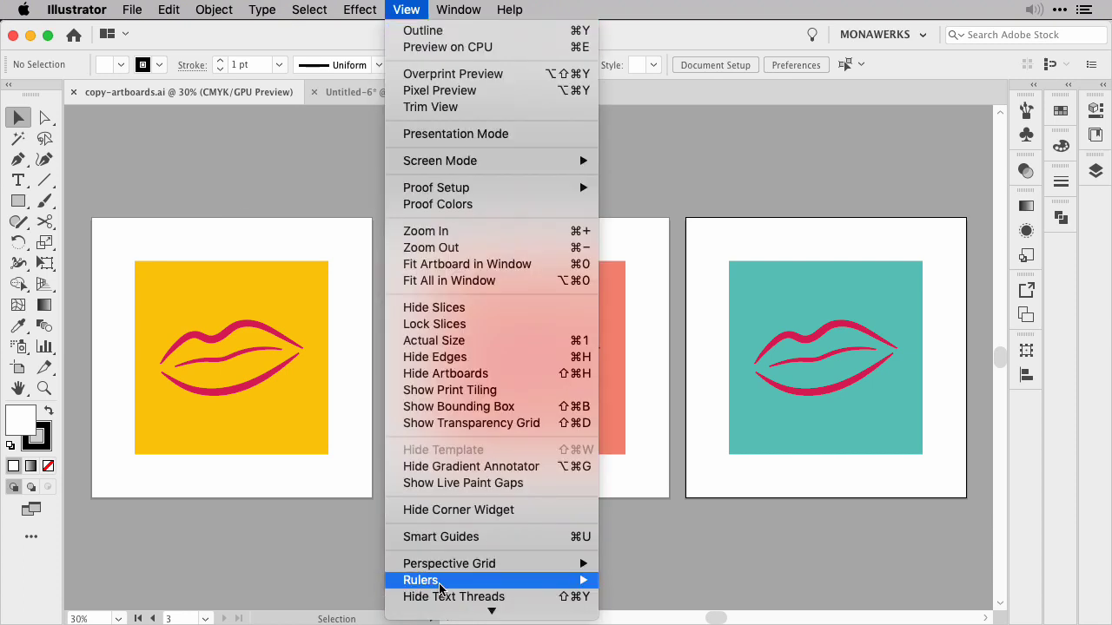
mouse_move(461, 588)
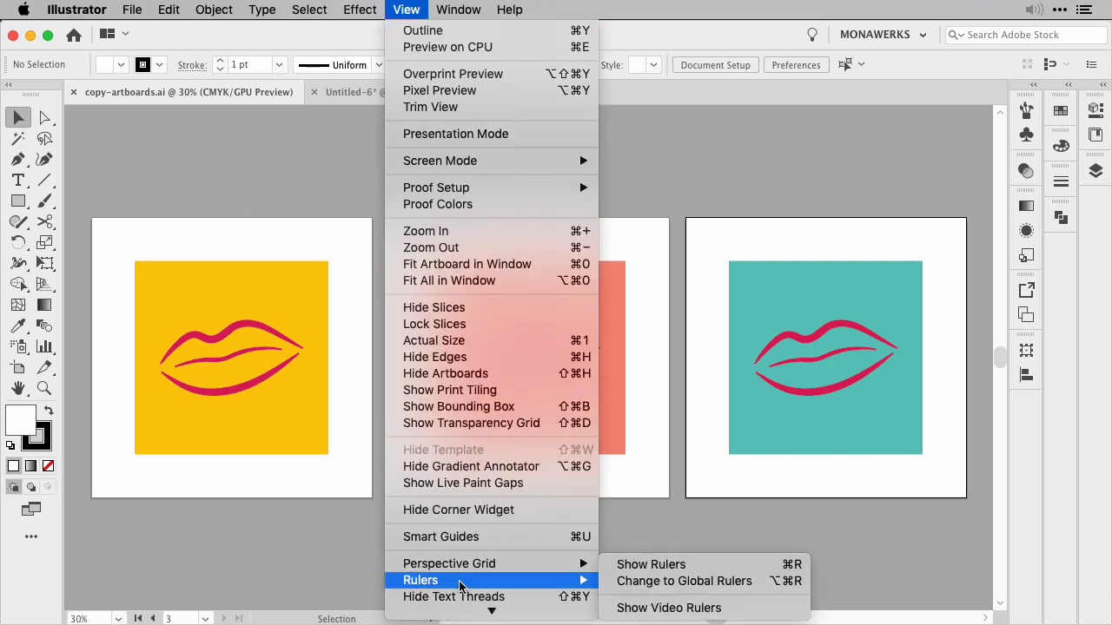
click(708, 564)
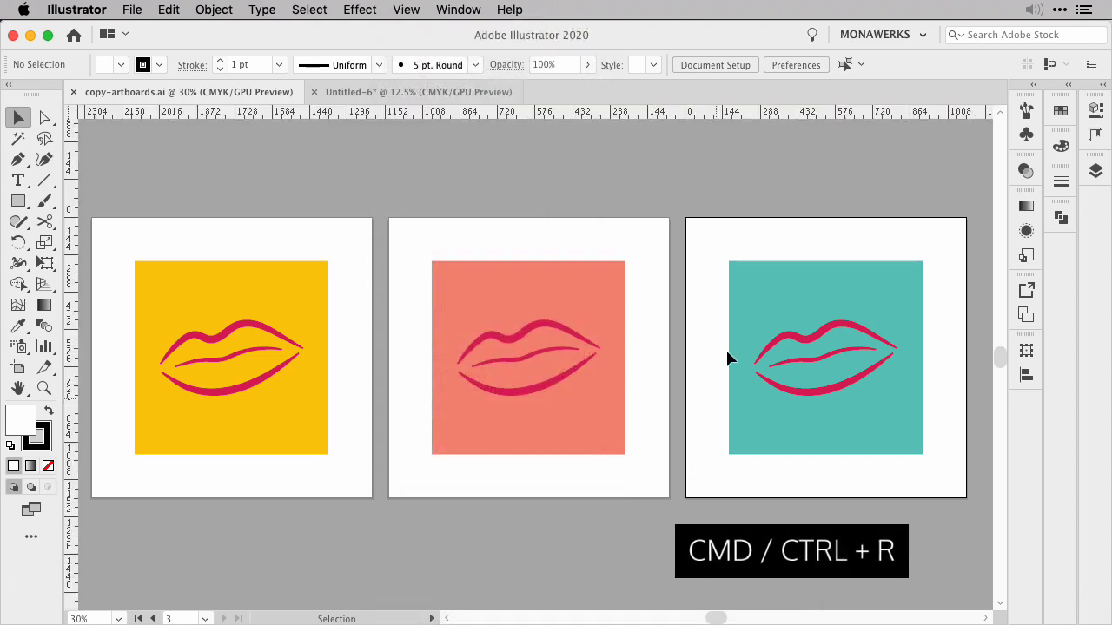
right_click(413, 114)
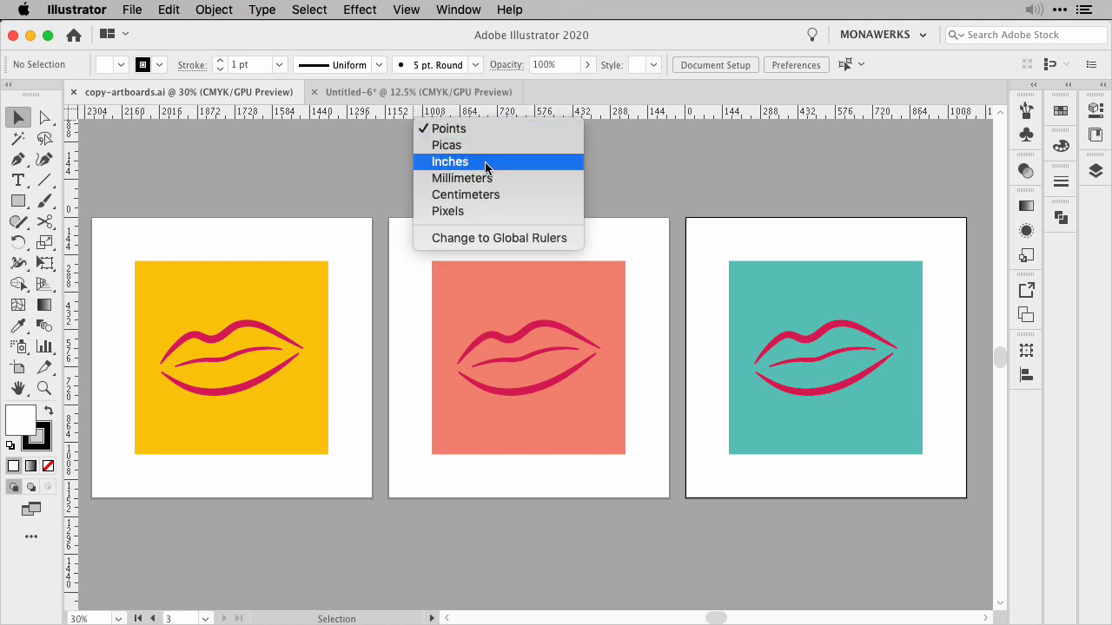
click(462, 215)
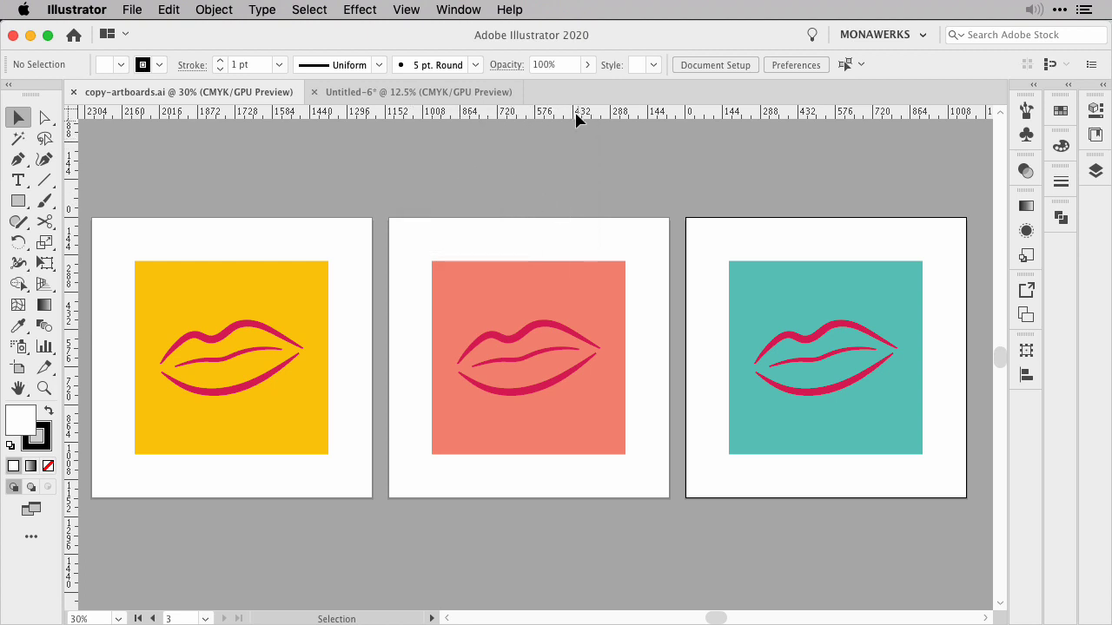
- Drag a horizontal guide down from the top ruler to just above the coloured squares
drag(492, 112, 492, 136)
drag(487, 175, 479, 207)
drag(471, 245, 471, 245)
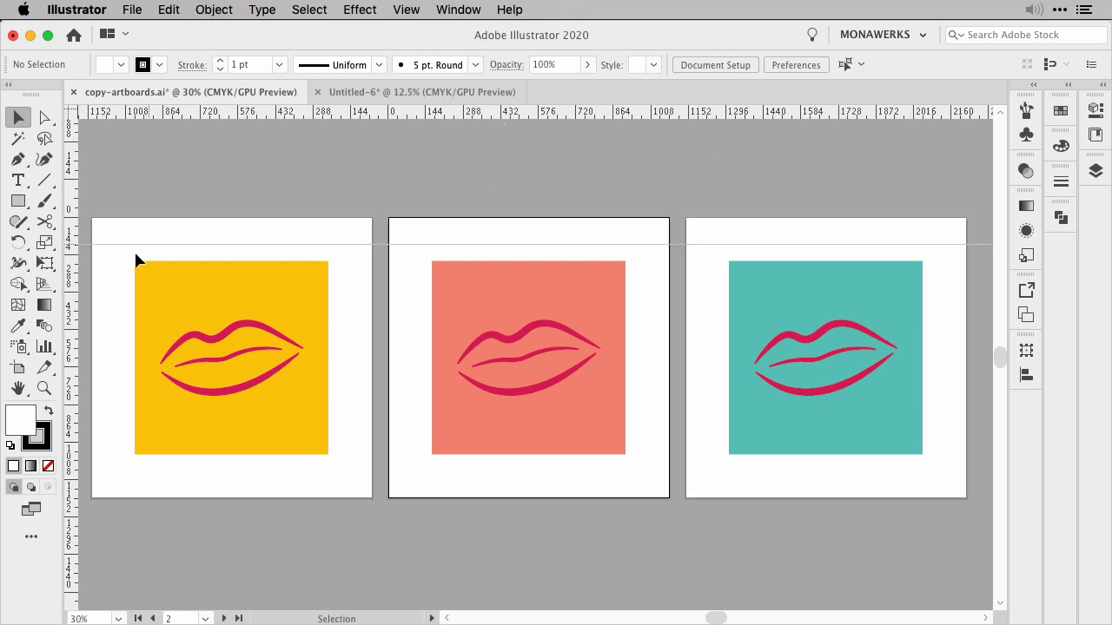
scroll(836, 278, right, 10)
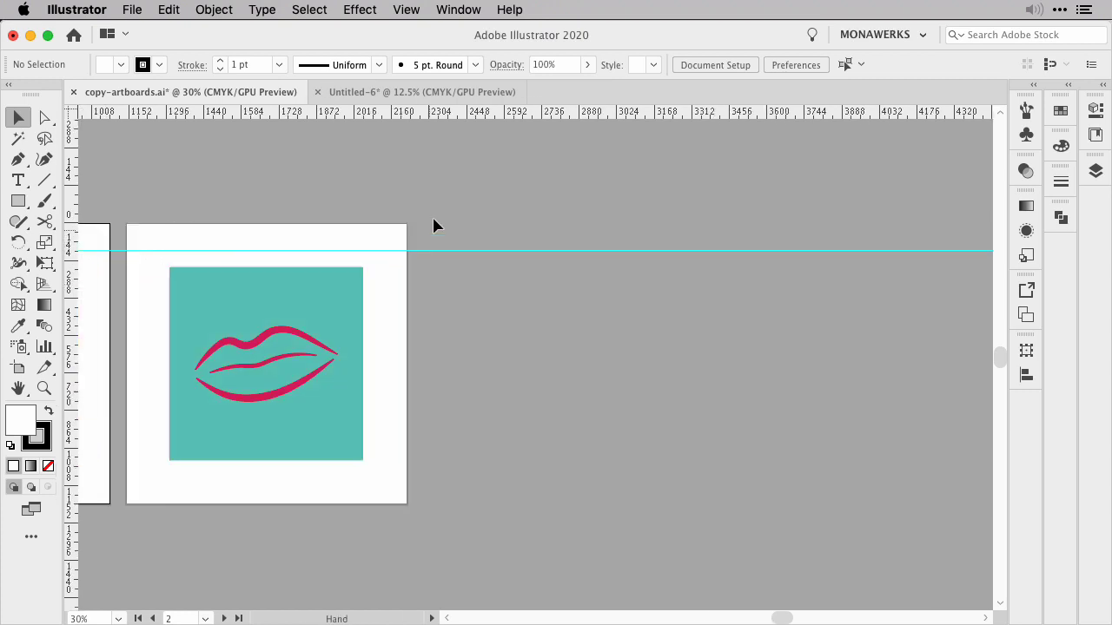
scroll(328, 303, left, 10)
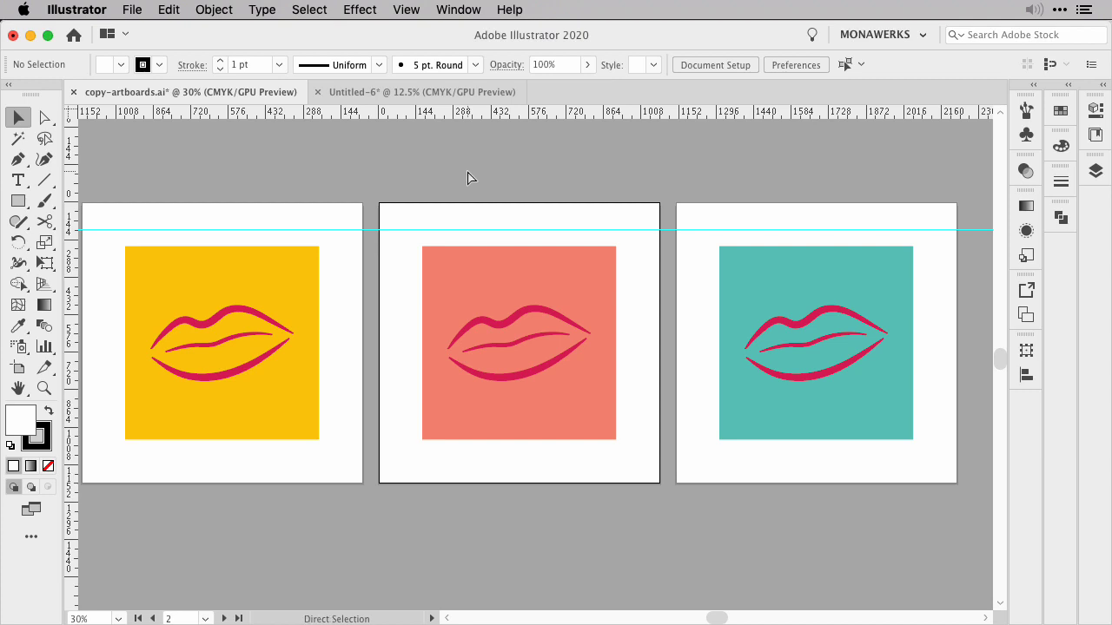
- Undo the full-width guide and place a guide on Artboard 2 at the salmon square's top edge
key(ctrl+z)
drag(468, 176, 487, 186)
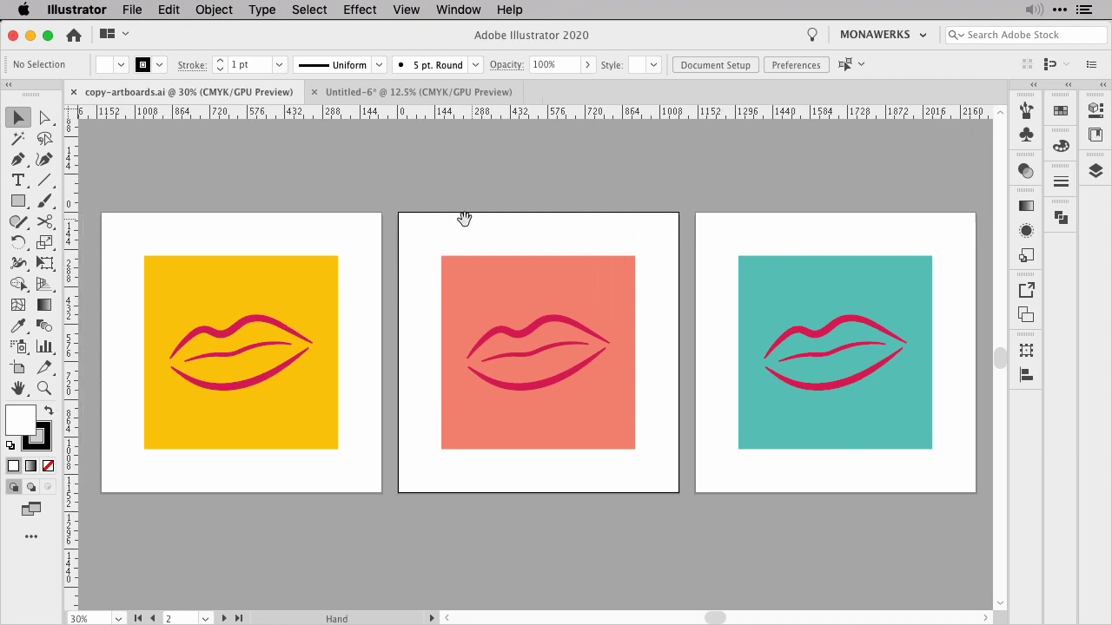
click(18, 371)
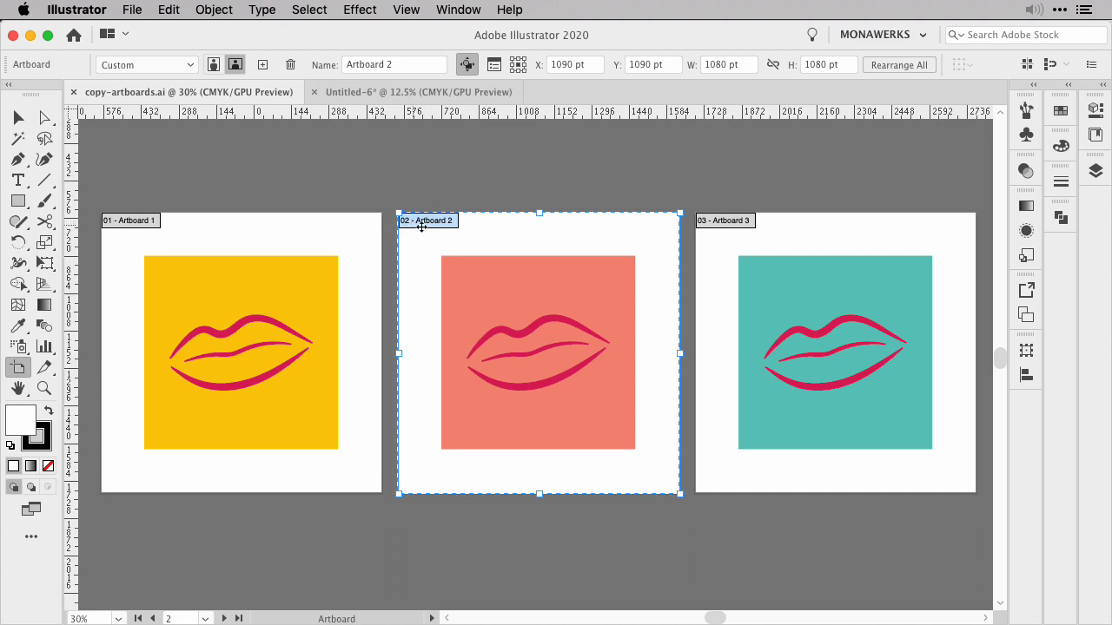
mouse_move(484, 163)
mouse_down()
mouse_move(477, 239)
mouse_move(536, 256)
mouse_up()
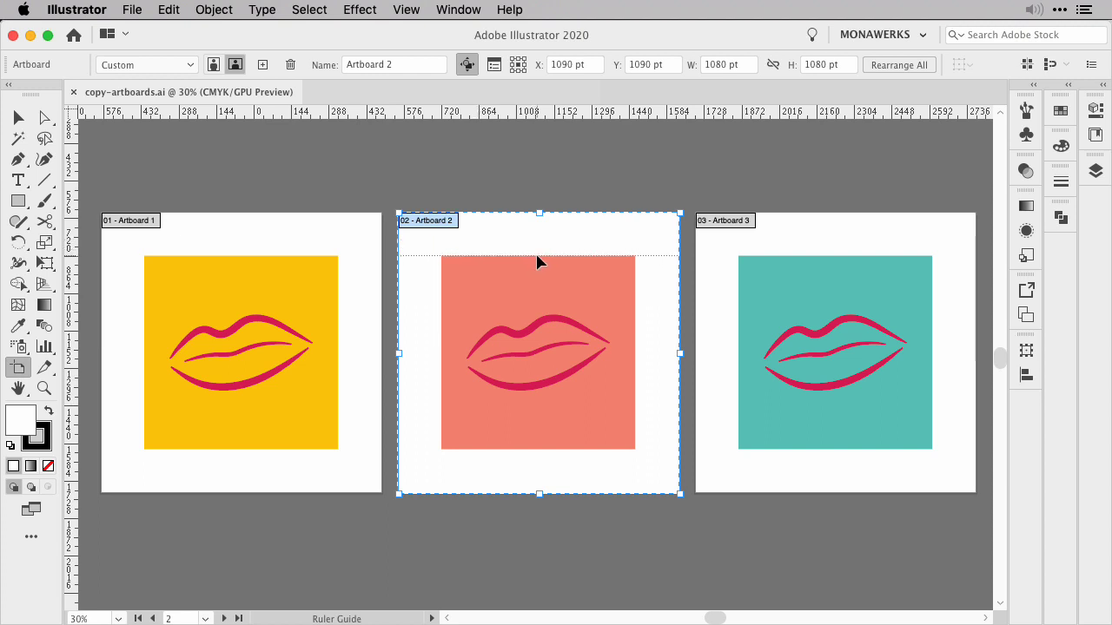
drag(537, 256, 537, 255)
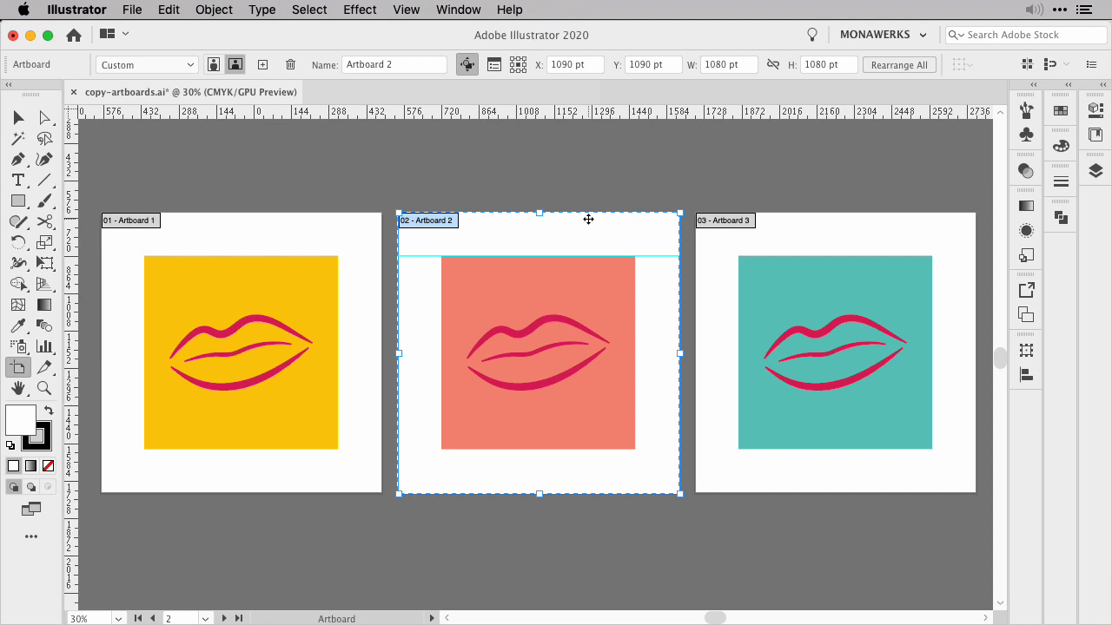
- Scale the yellow square and lips on Artboard 1 down about their centre with Free Transform
key(v)
drag(125, 244, 337, 363)
key(e)
drag(337, 256, 293, 304)
key(v)
click(339, 199)
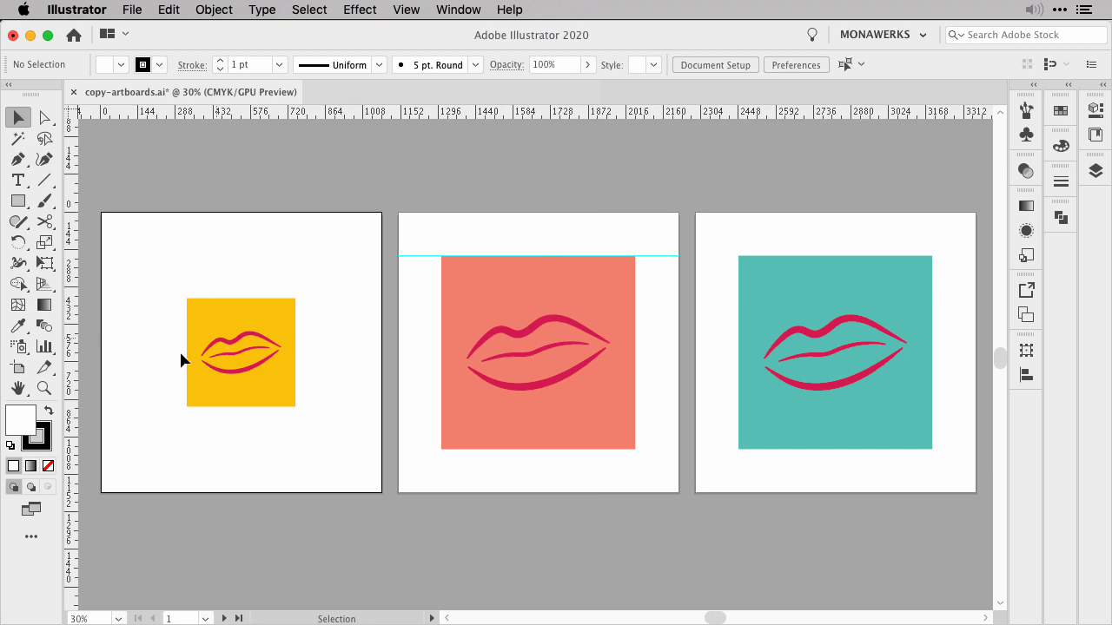
- Add an Artboard 1-only guide along the smaller yellow square's top edge
click(18, 372)
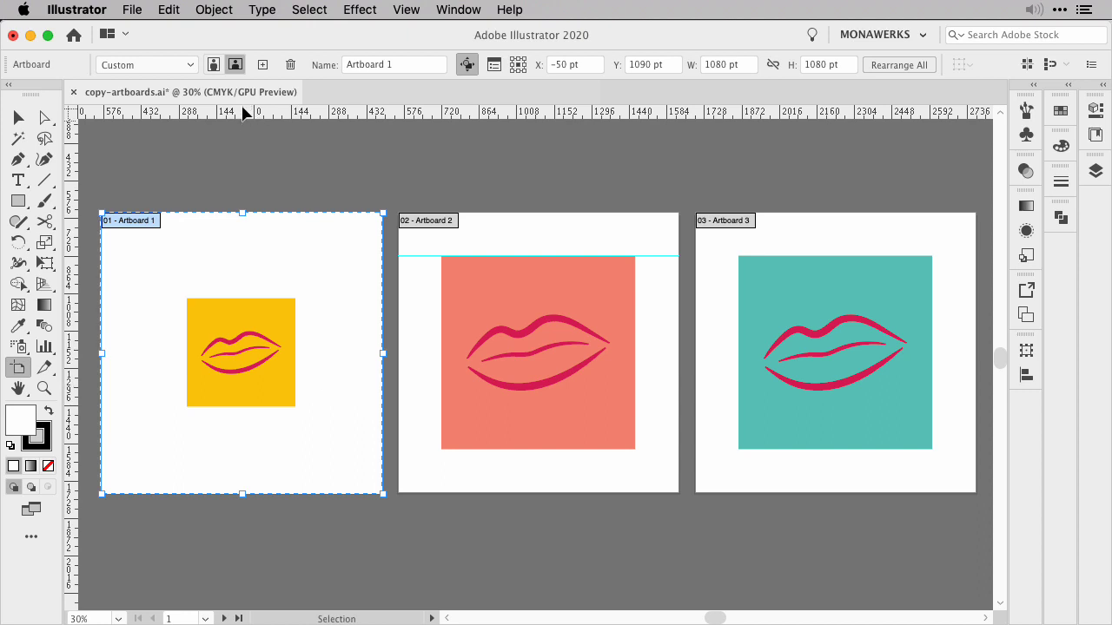
drag(246, 115, 233, 298)
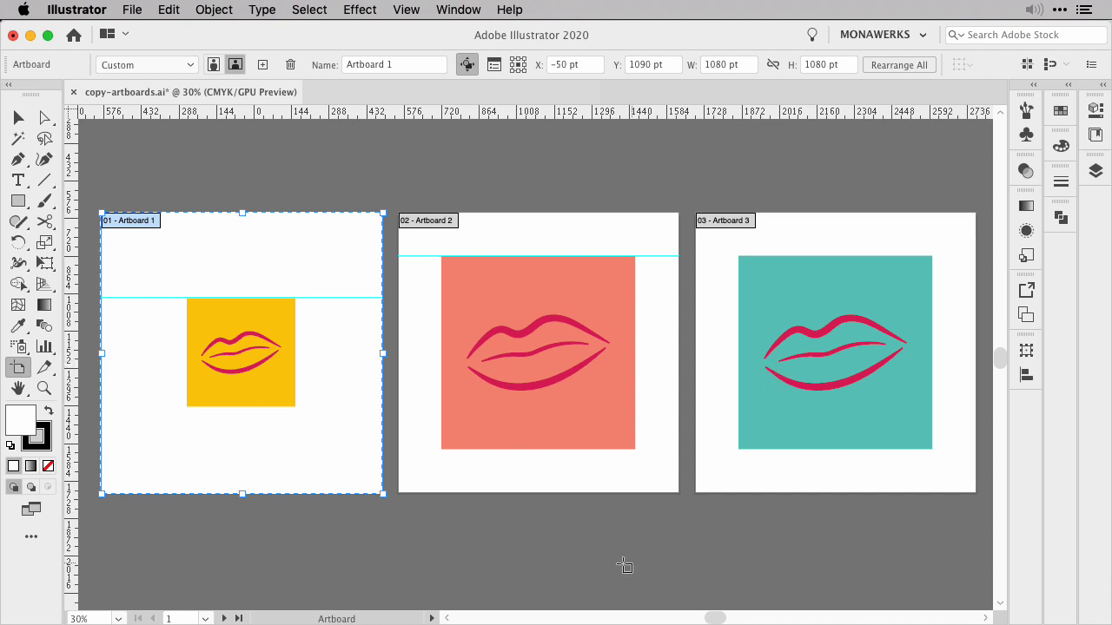
key(Escape)
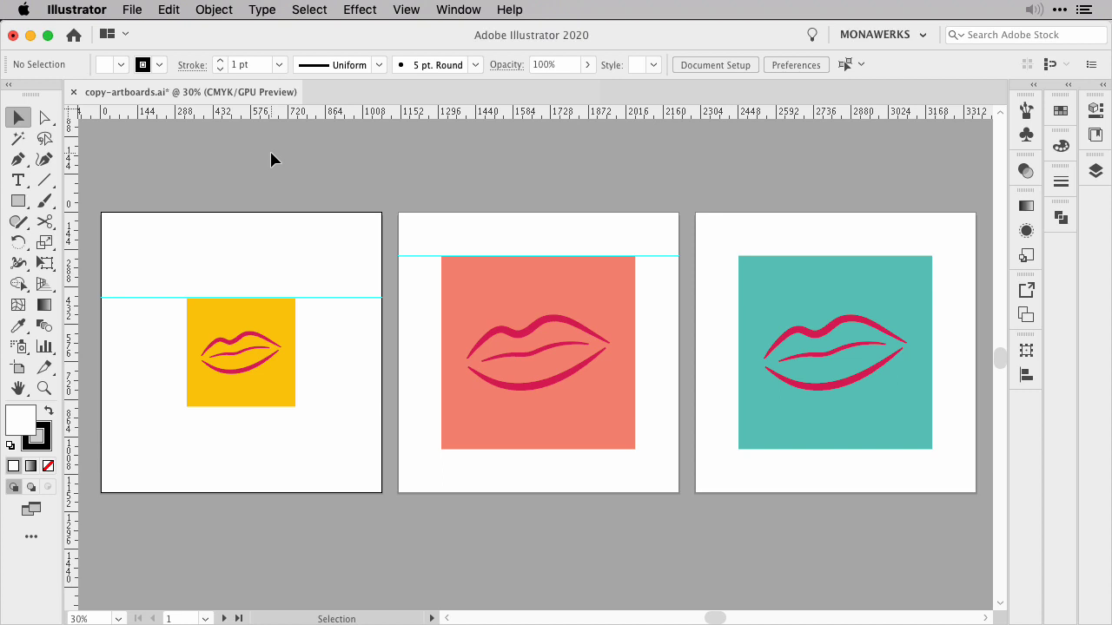
- Toggle Smart Guides and drag an Artboard 1 guide to the yellow square's bottom edge
click(407, 10)
click(469, 537)
click(18, 366)
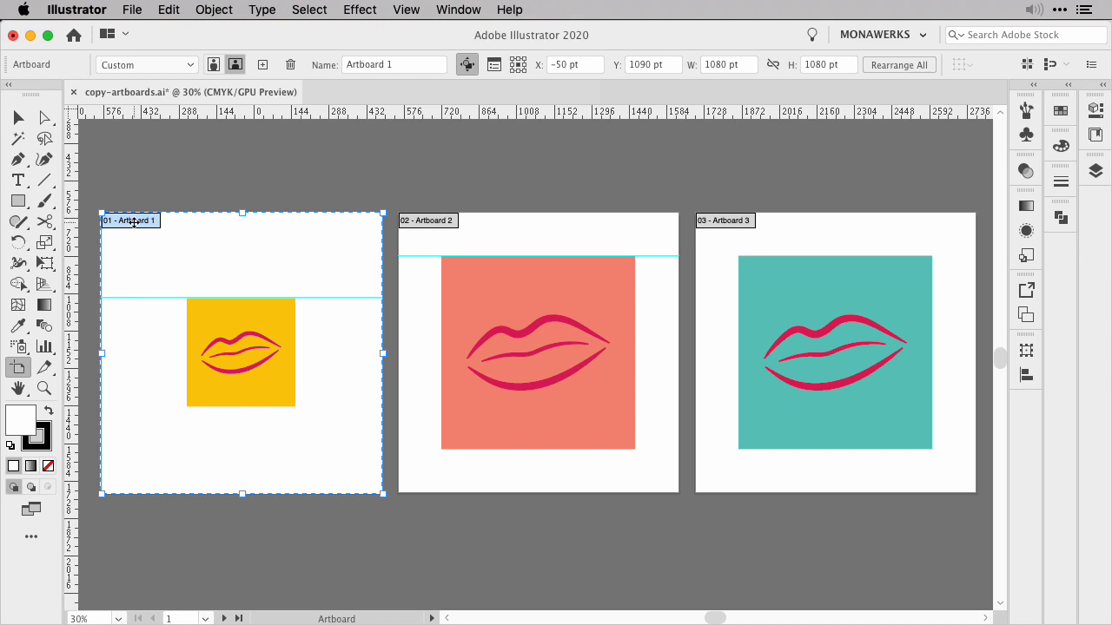
drag(211, 118, 229, 405)
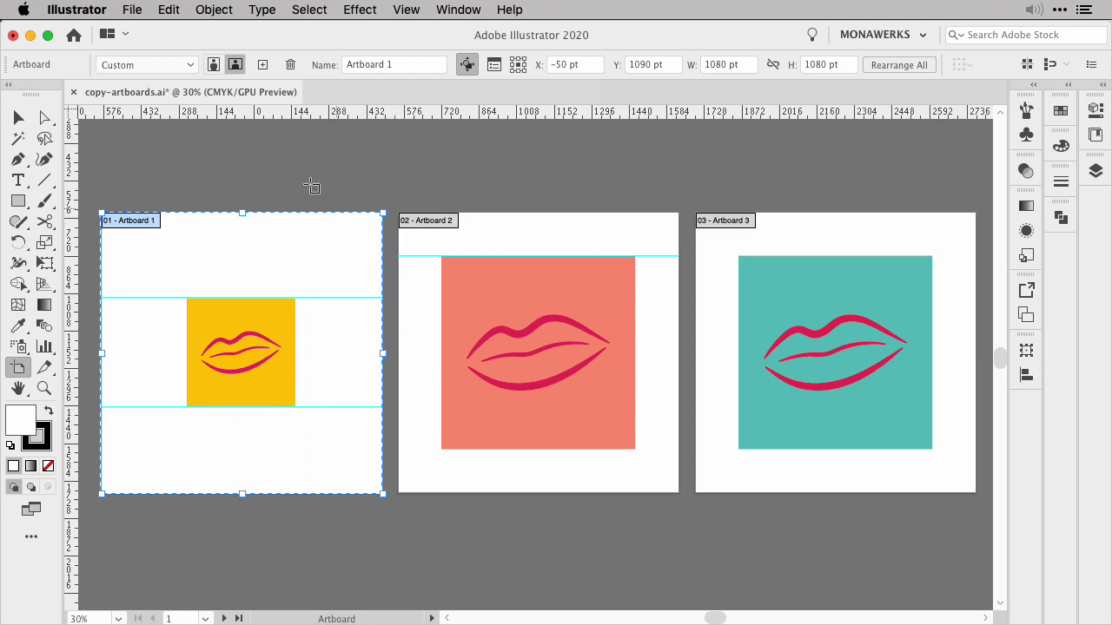